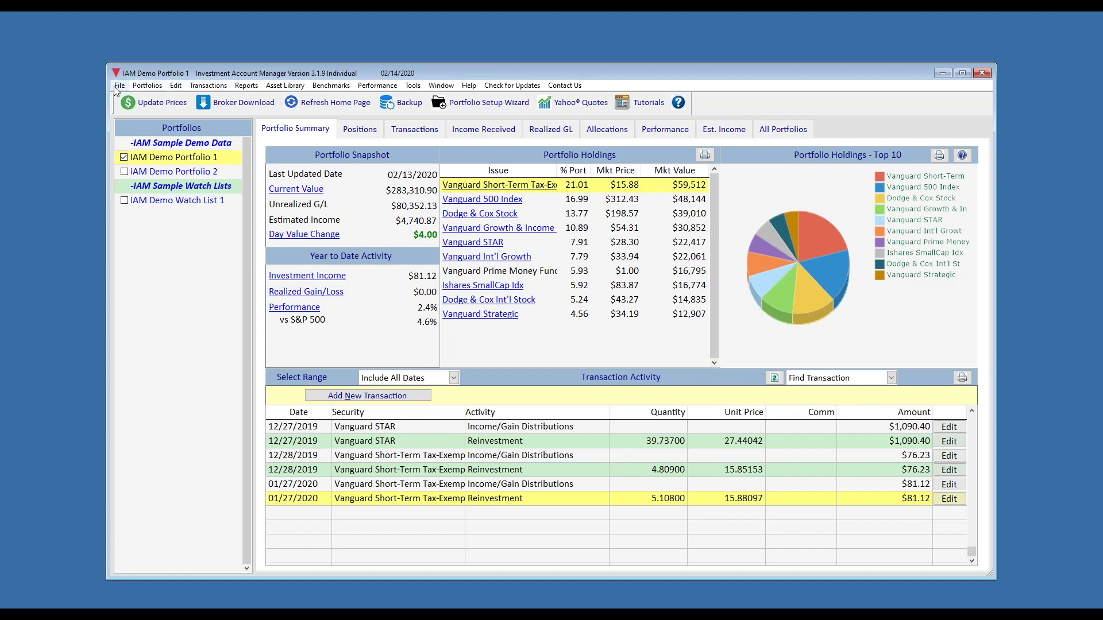
Glance at the reports list, then display the IAM Demo Portfolio 2 positions appraisal
left_click(242, 89)
mouse_move(260, 98)
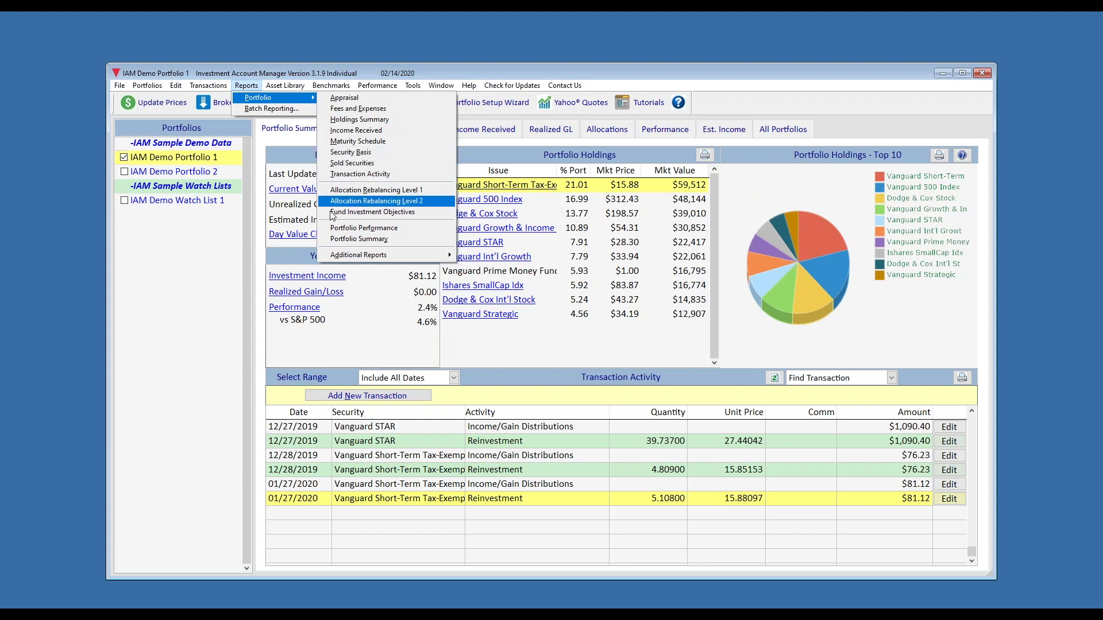
mouse_move(359, 255)
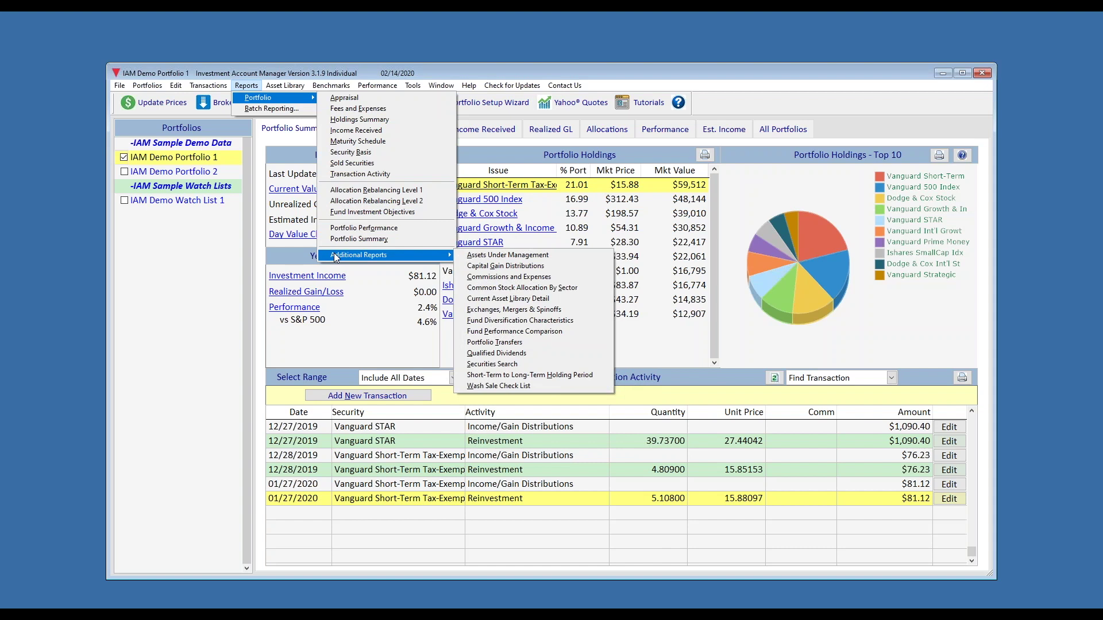
left_click(215, 108)
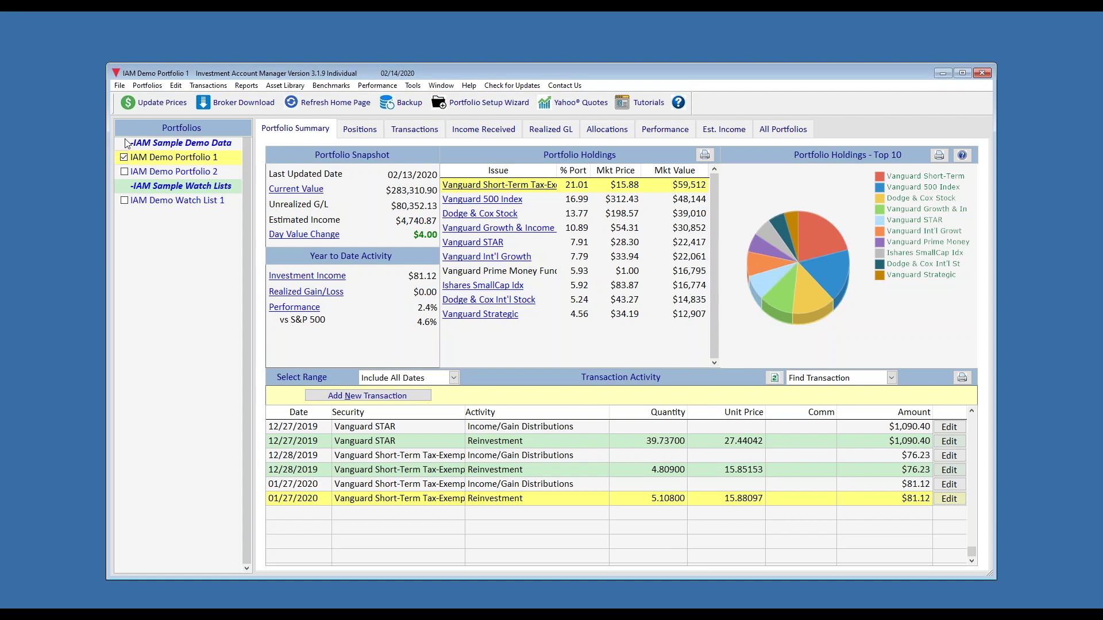
left_click(124, 171)
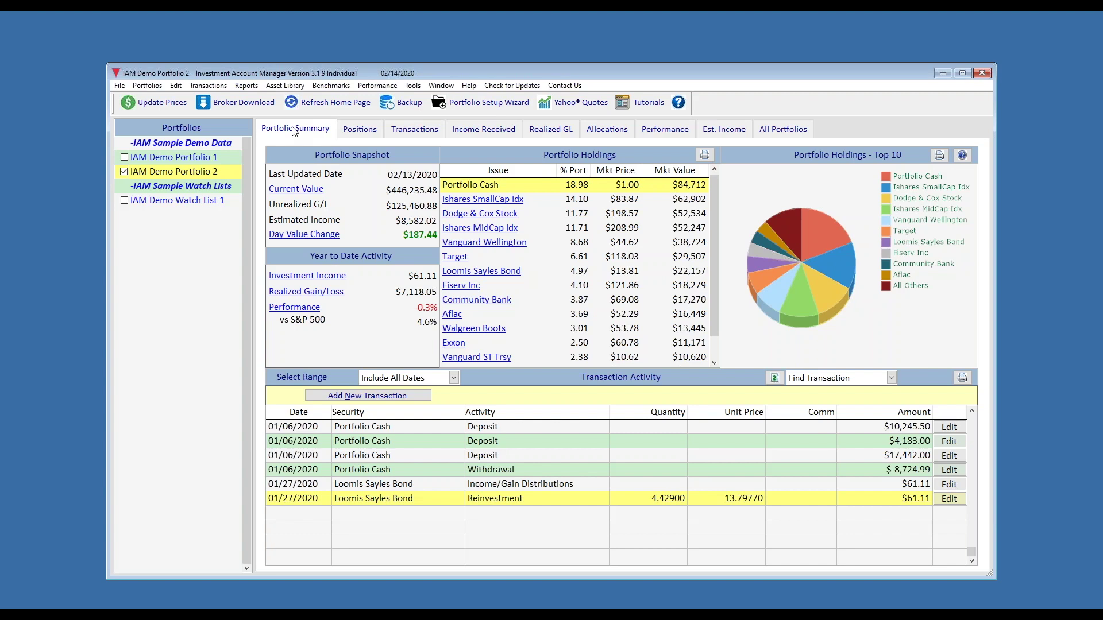
View the Positions, Transactions, Income Received, Realized GL, Allocations, Performance and All Portfolios reports
left_click(350, 135)
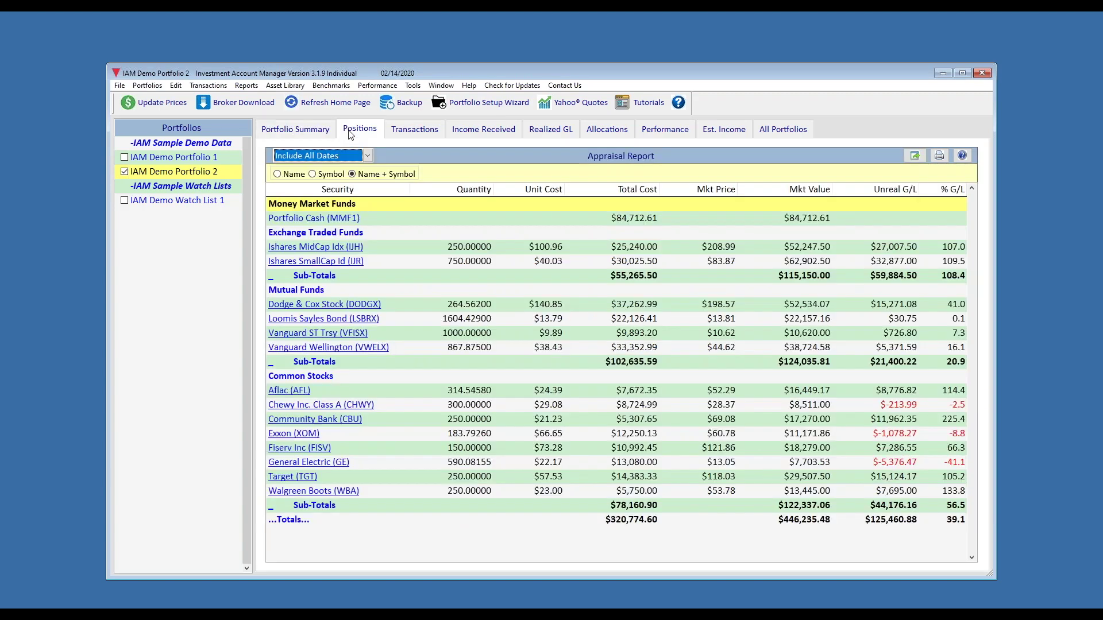
left_click(410, 131)
left_click(462, 131)
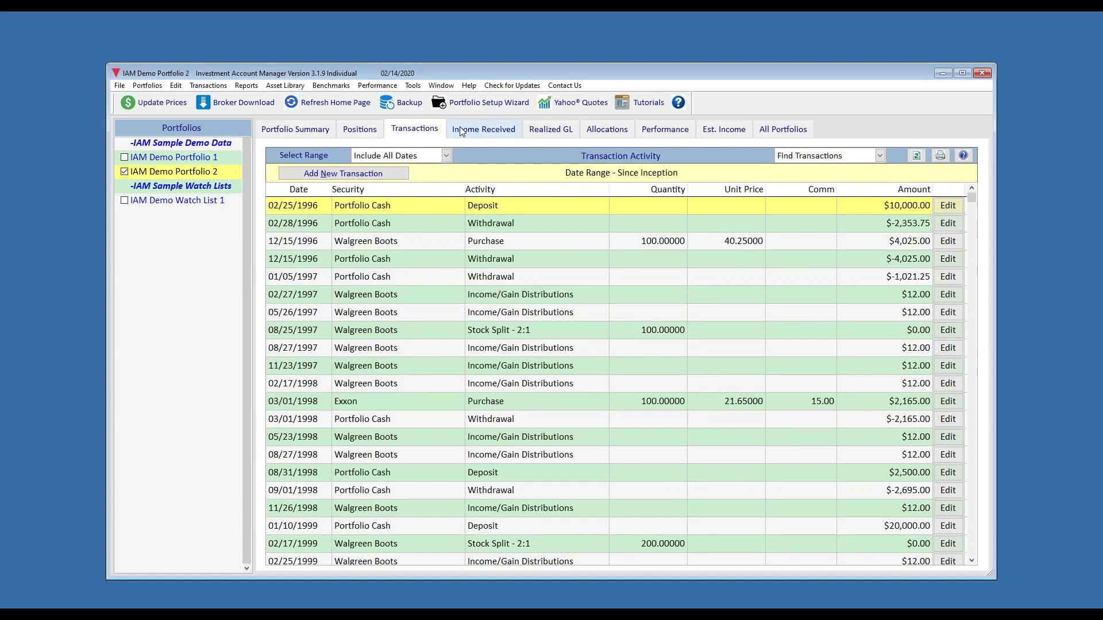
left_click(548, 134)
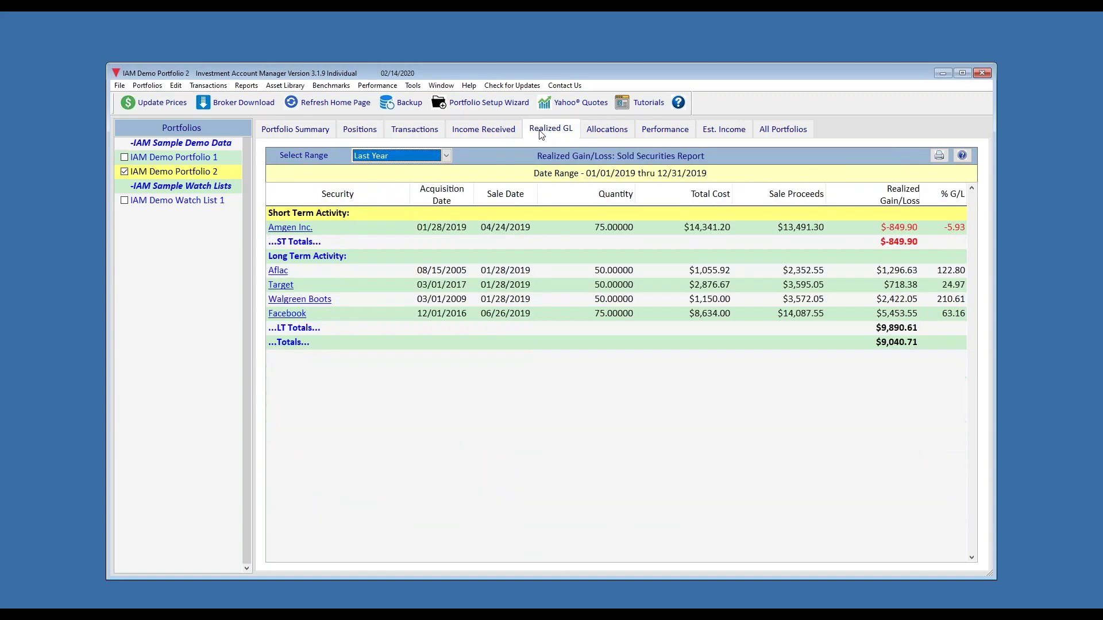
left_click(599, 136)
left_click(652, 132)
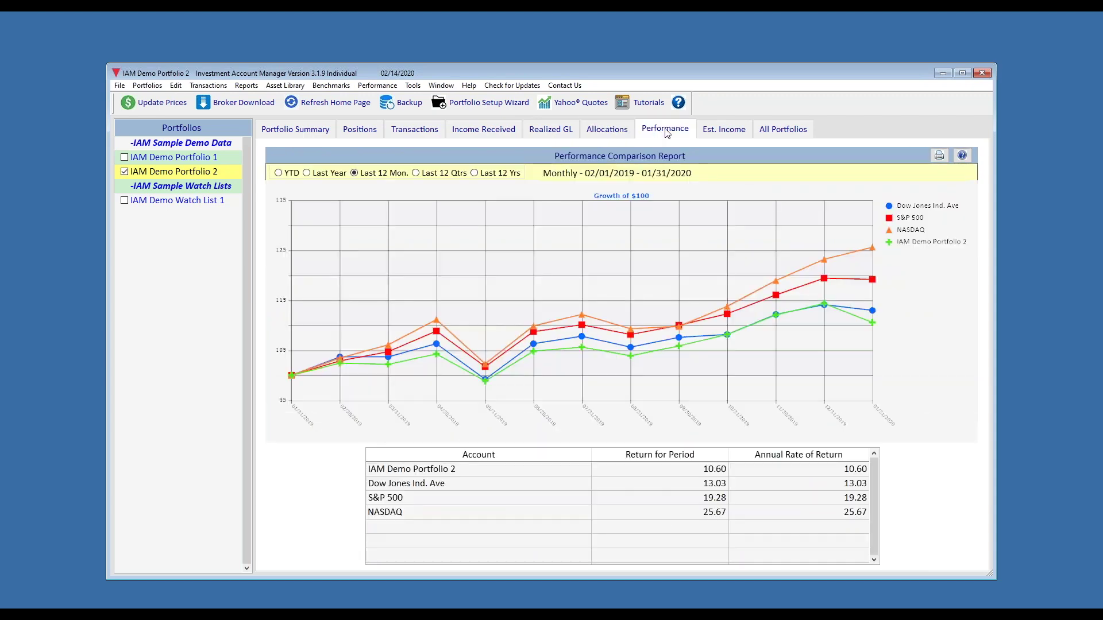
left_click(771, 131)
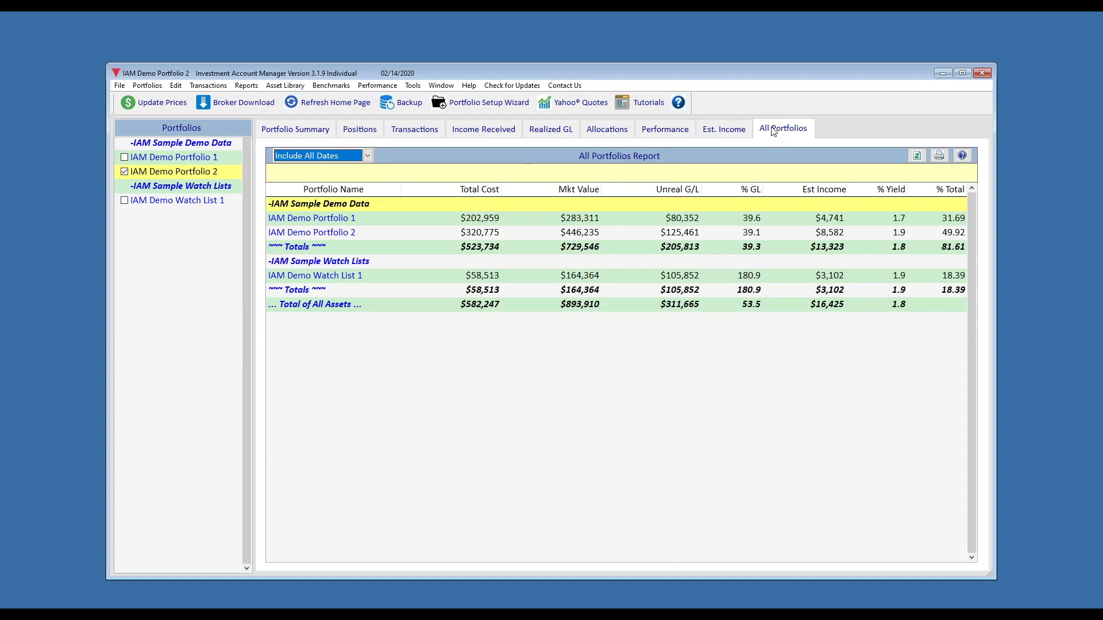
left_click(469, 86)
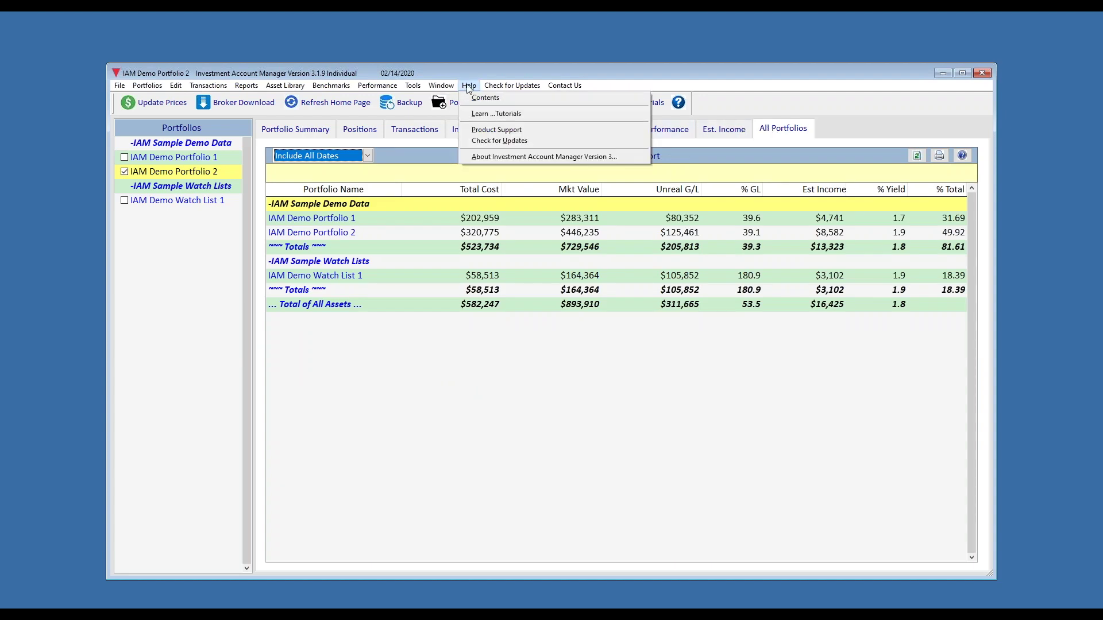
left_click(468, 98)
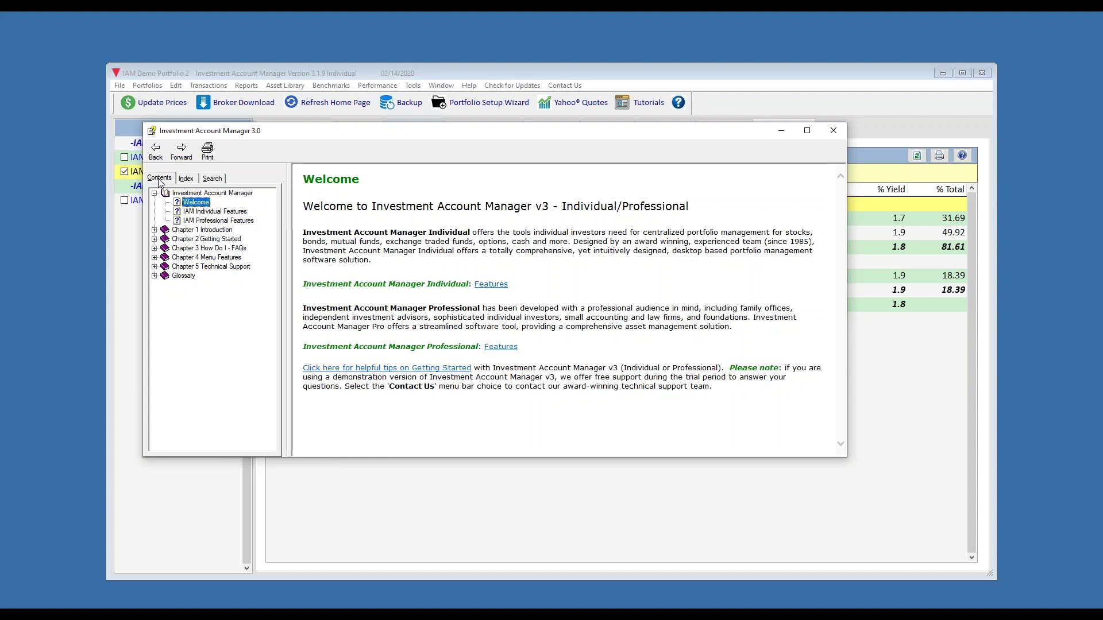
left_click(833, 131)
left_click(564, 86)
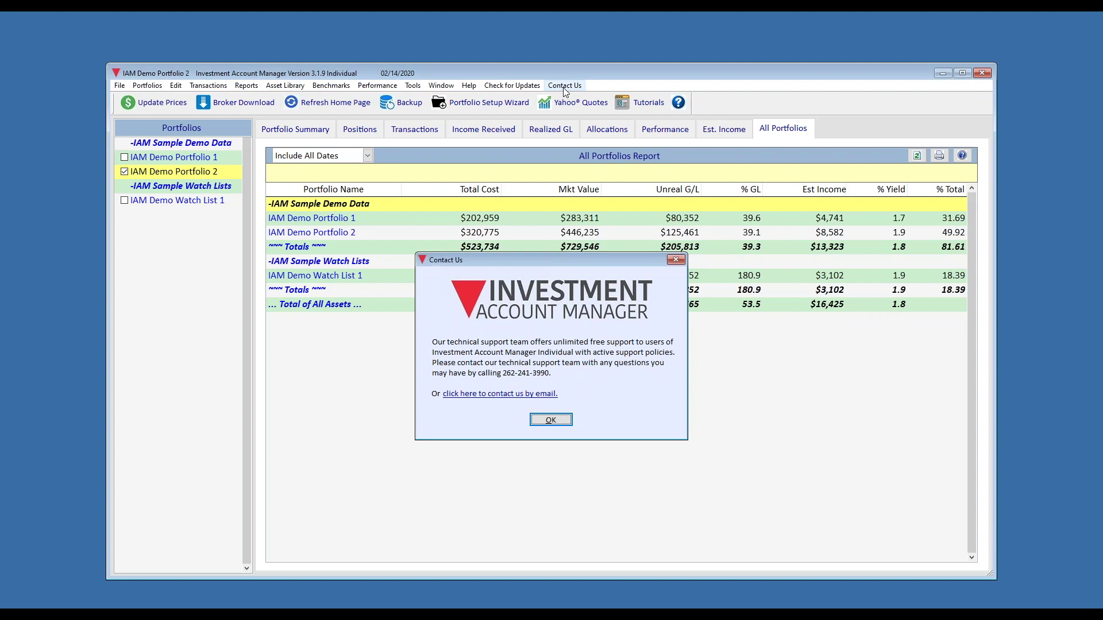
left_click(551, 420)
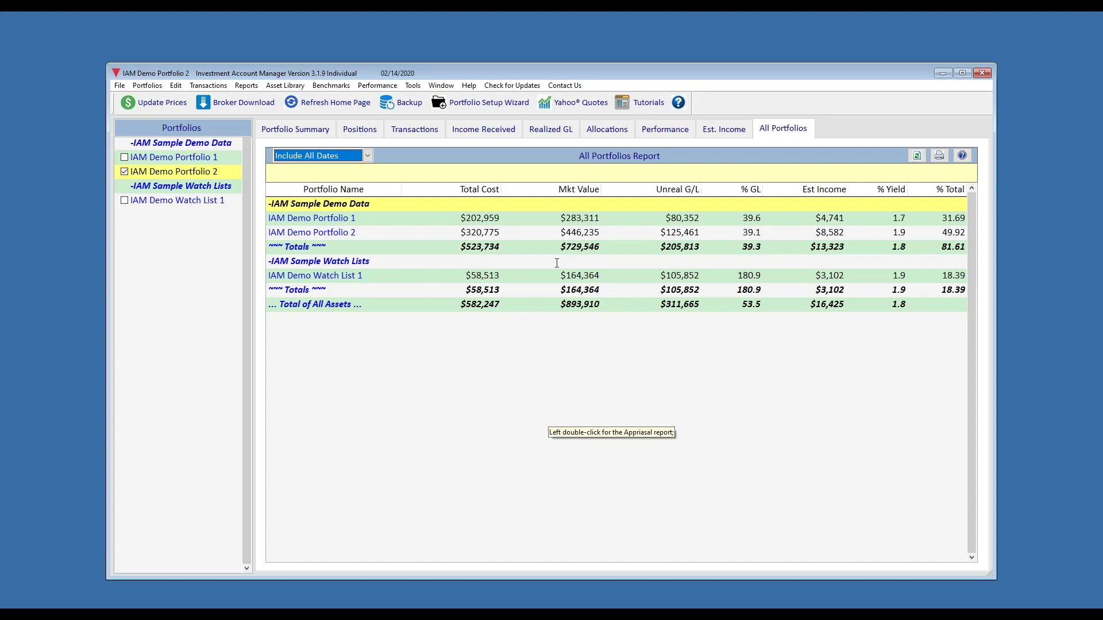
left_click(496, 108)
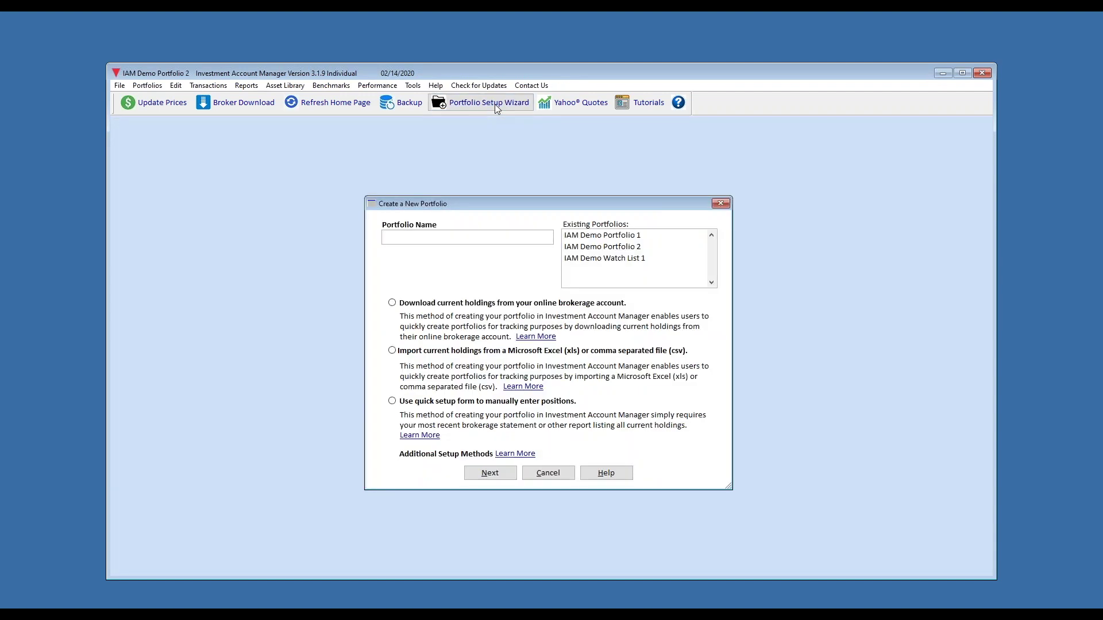